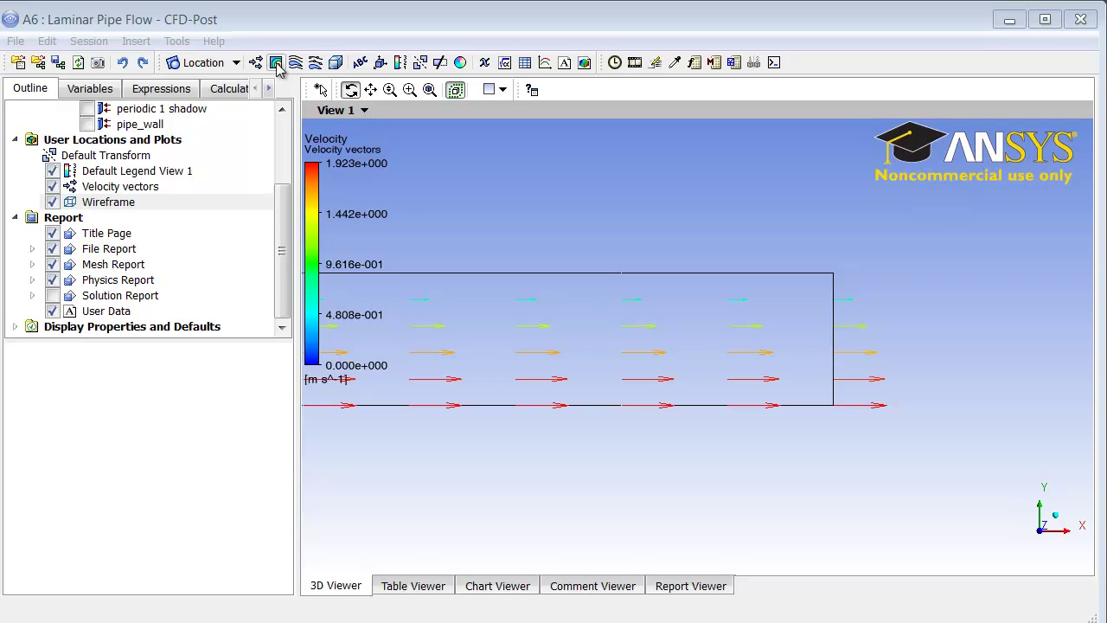
- Insert a new contour plot and name it 'Velocity magnitude'
{"action": "left_click", "coordinate": [275, 63]}
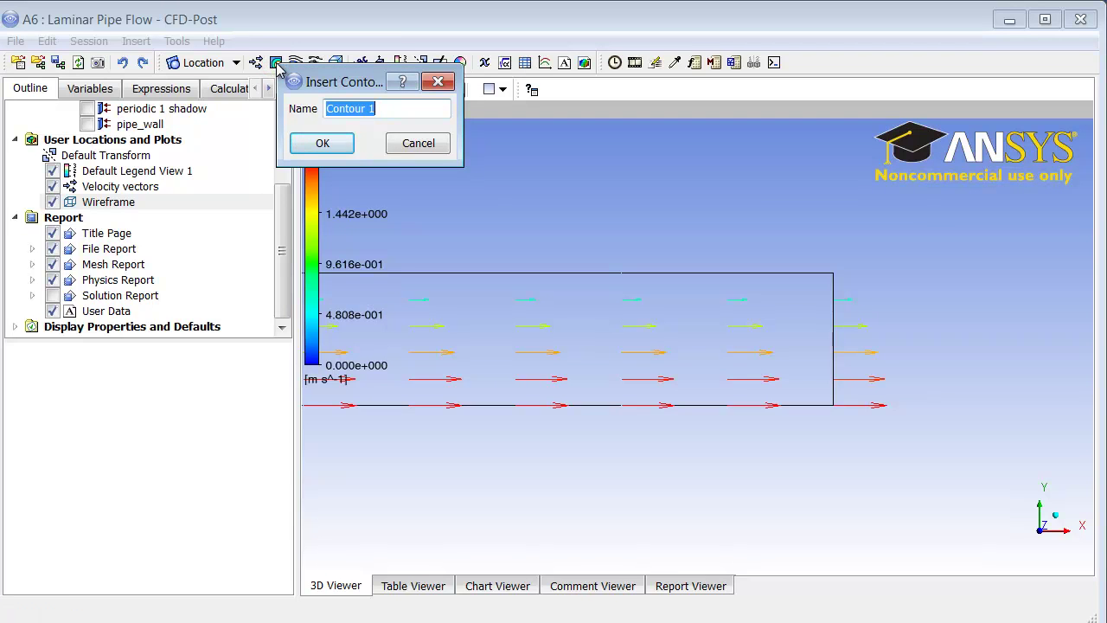
{"action": "type", "text": "Velocity magnitude"}
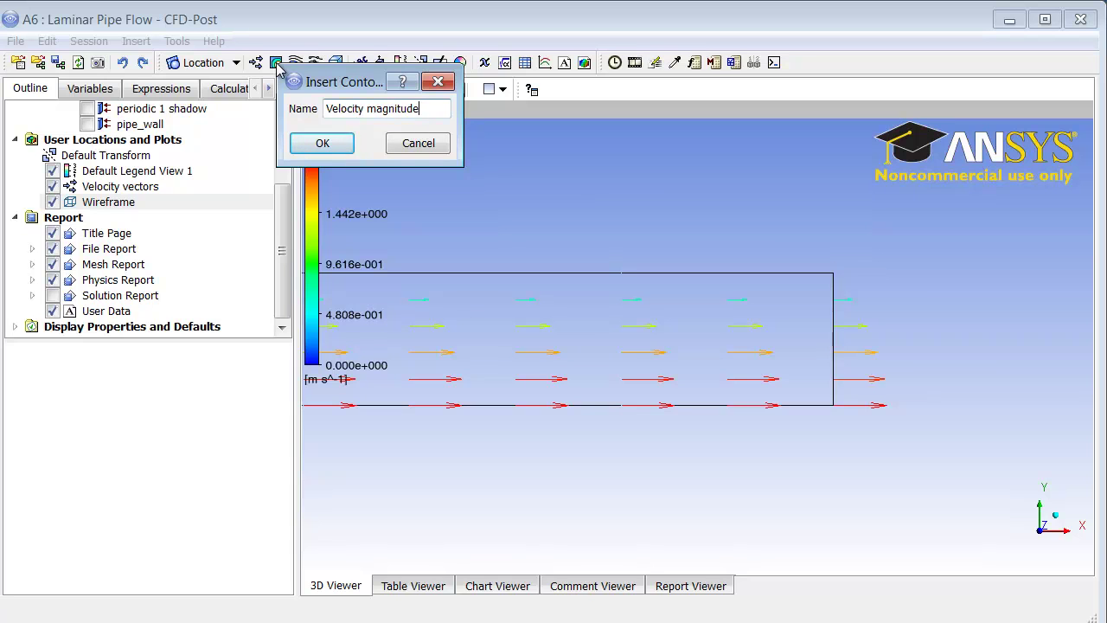
{"action": "left_click", "coordinate": [322, 143]}
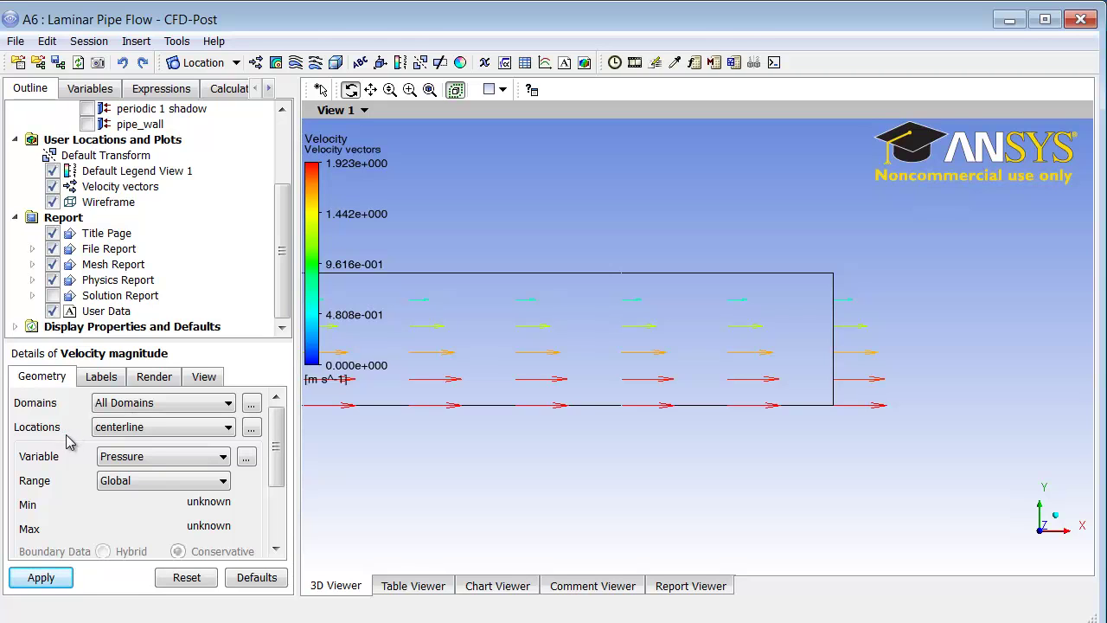
- Place the contour on periodic 1 with Velocity as its variable and apply it
{"action": "left_click", "coordinate": [134, 433]}
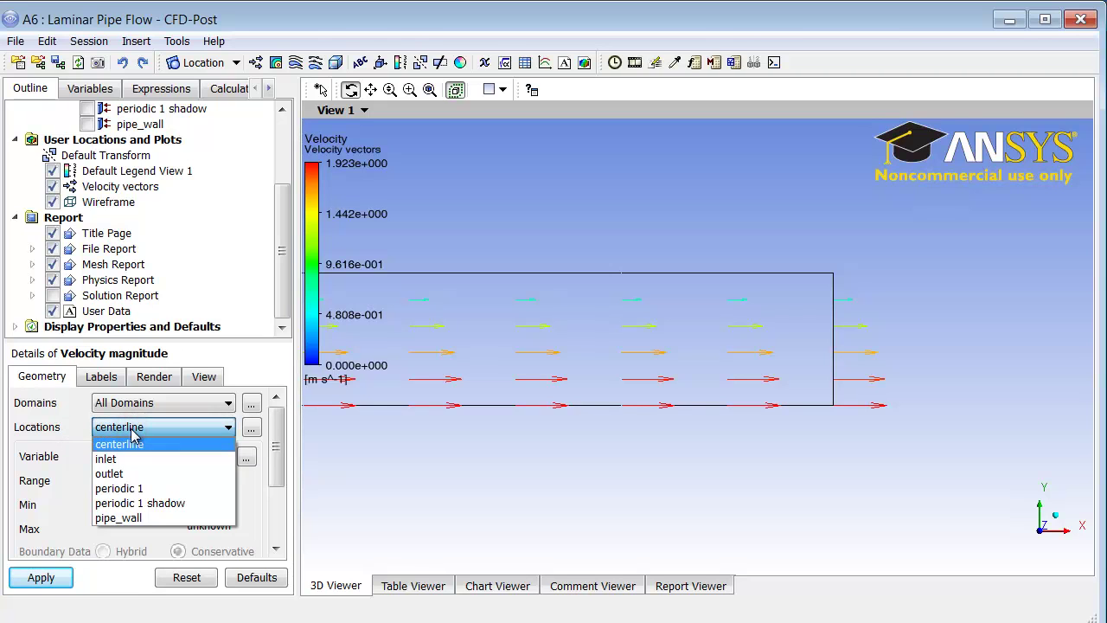
{"action": "left_click", "coordinate": [128, 490]}
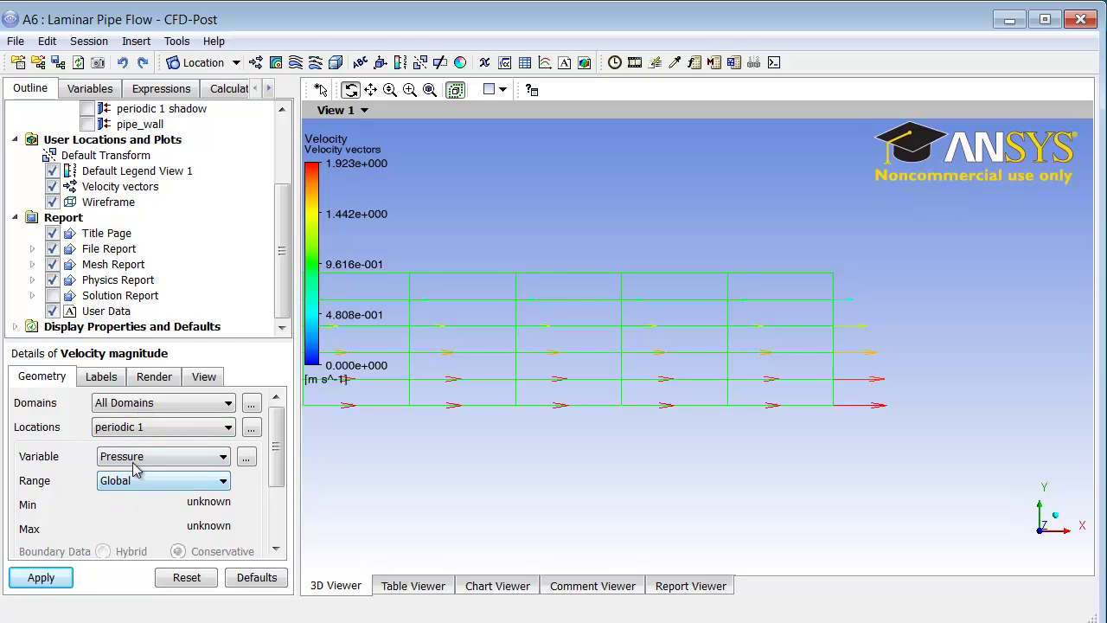
{"action": "left_click", "coordinate": [135, 465]}
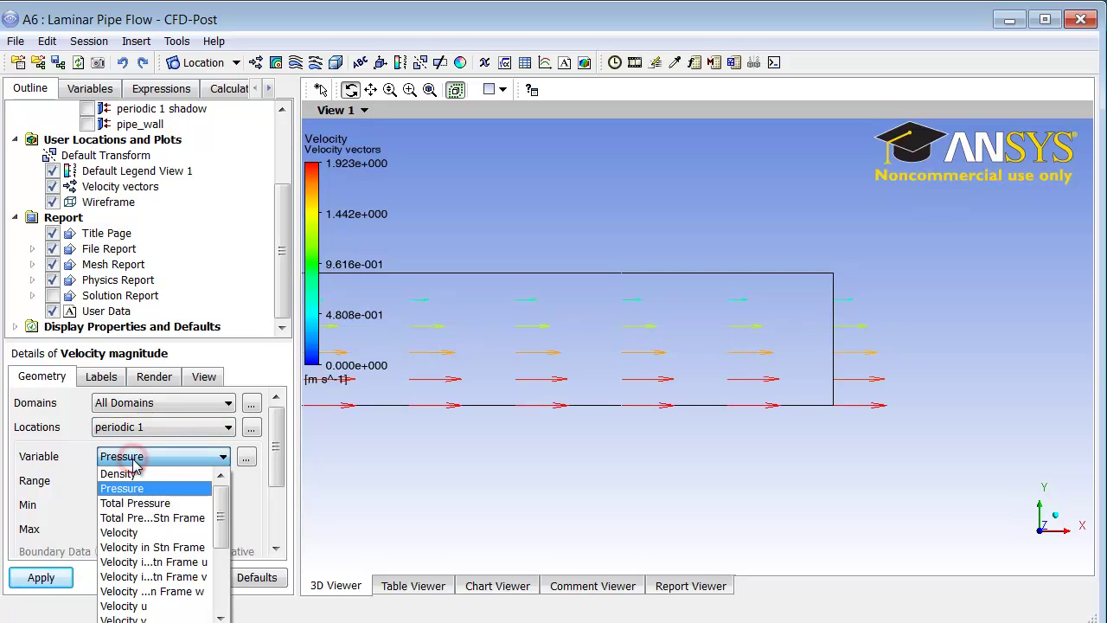
{"action": "left_click", "coordinate": [133, 532]}
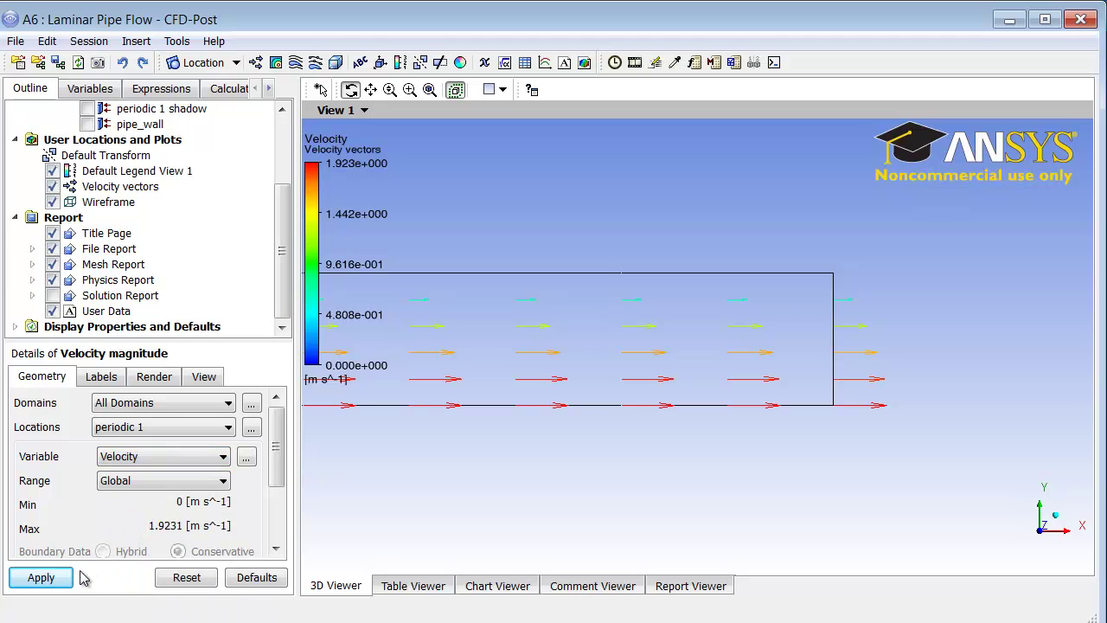
{"action": "left_click", "coordinate": [22, 586]}
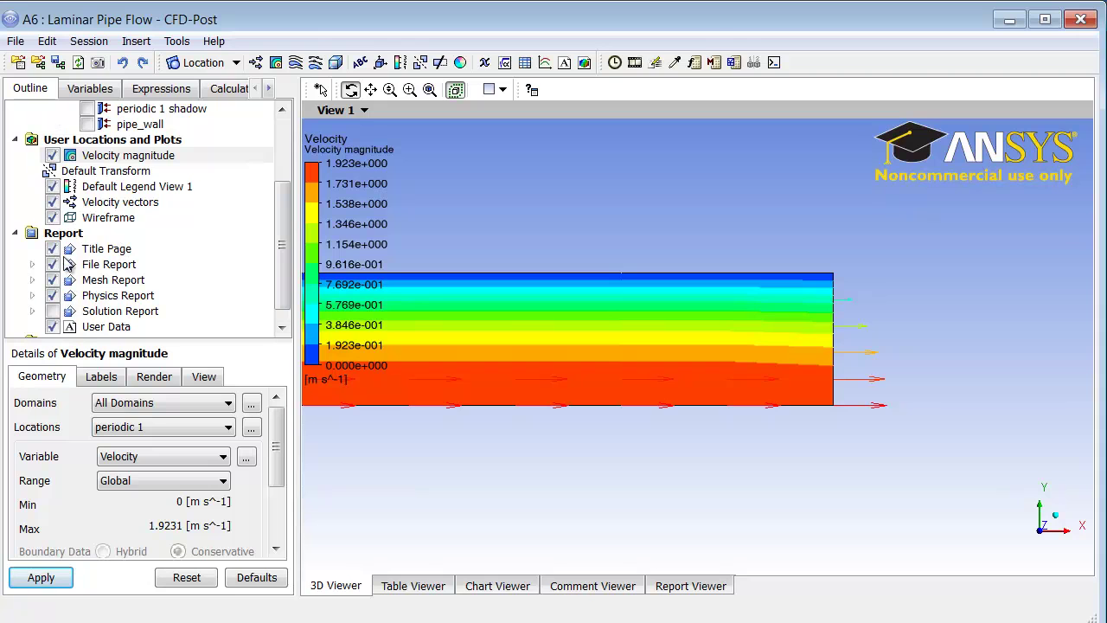
- Turn off Velocity vectors in the Outline tree and zoom out the 3D view
{"action": "left_click", "coordinate": [52, 203]}
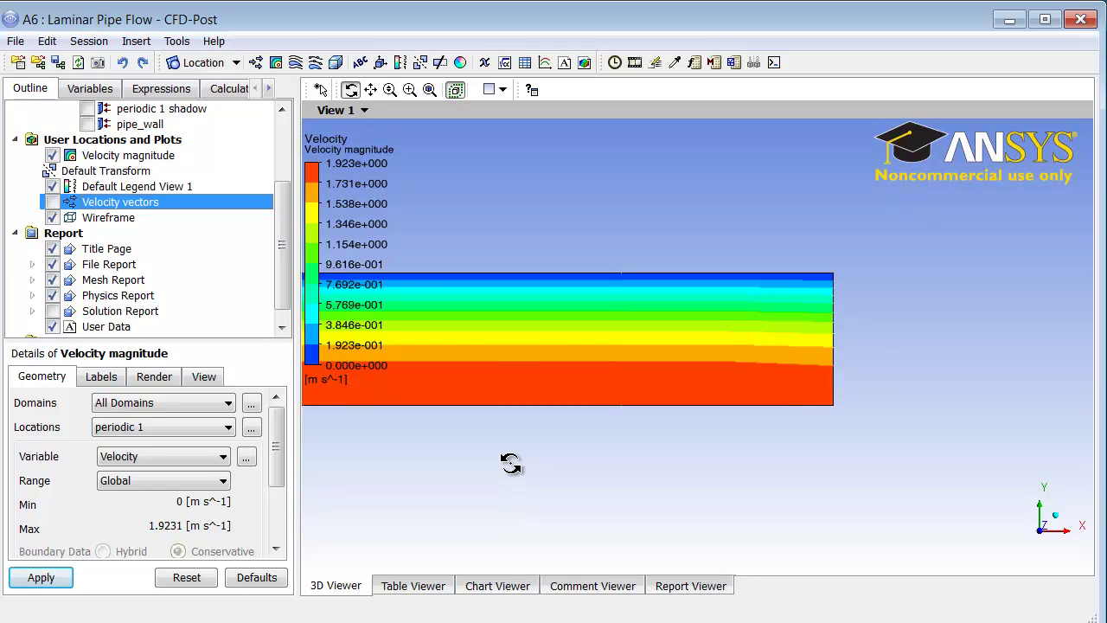
{"action": "scroll", "coordinate": [510, 465], "scroll_direction": "down", "scroll_amount": 3}
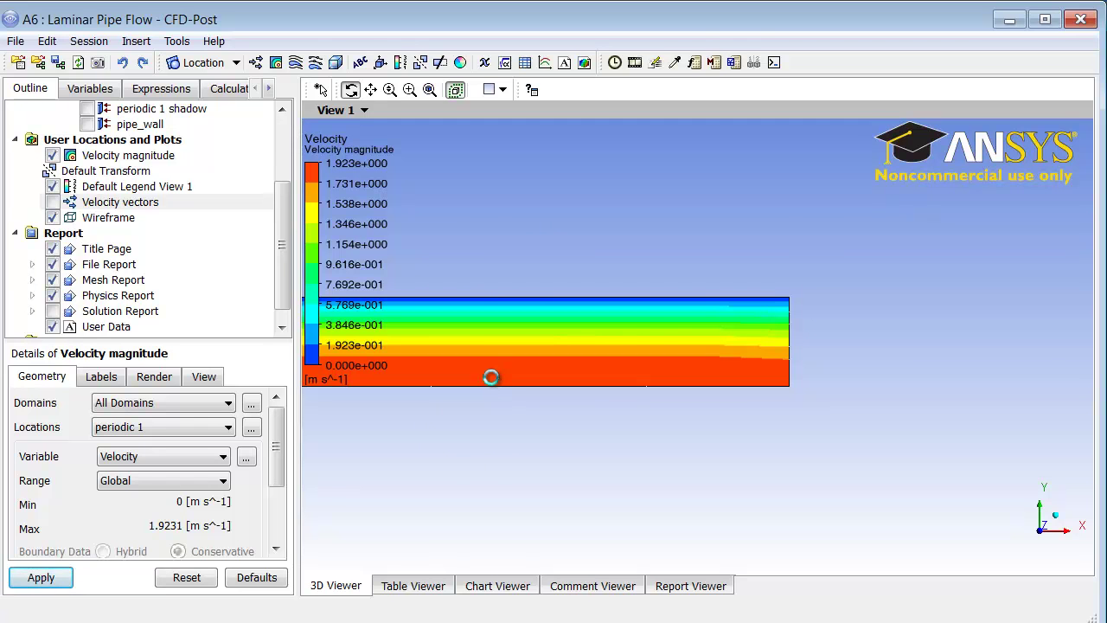
- Zoom and pan onto the pipe's left end, then scroll the Details panel to # of Contours
{"action": "key", "text": "c"}
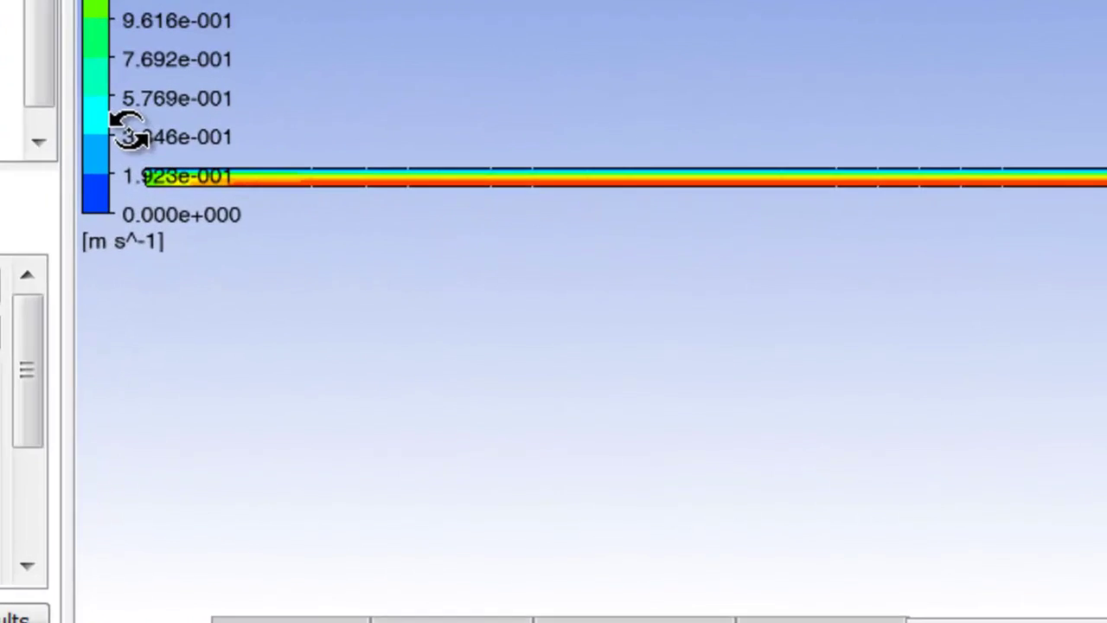
{"action": "right_click_drag", "start_coordinate": [328, 319], "coordinate": [385, 391]}
{"action": "right_click_drag", "start_coordinate": [225, 253], "coordinate": [375, 276]}
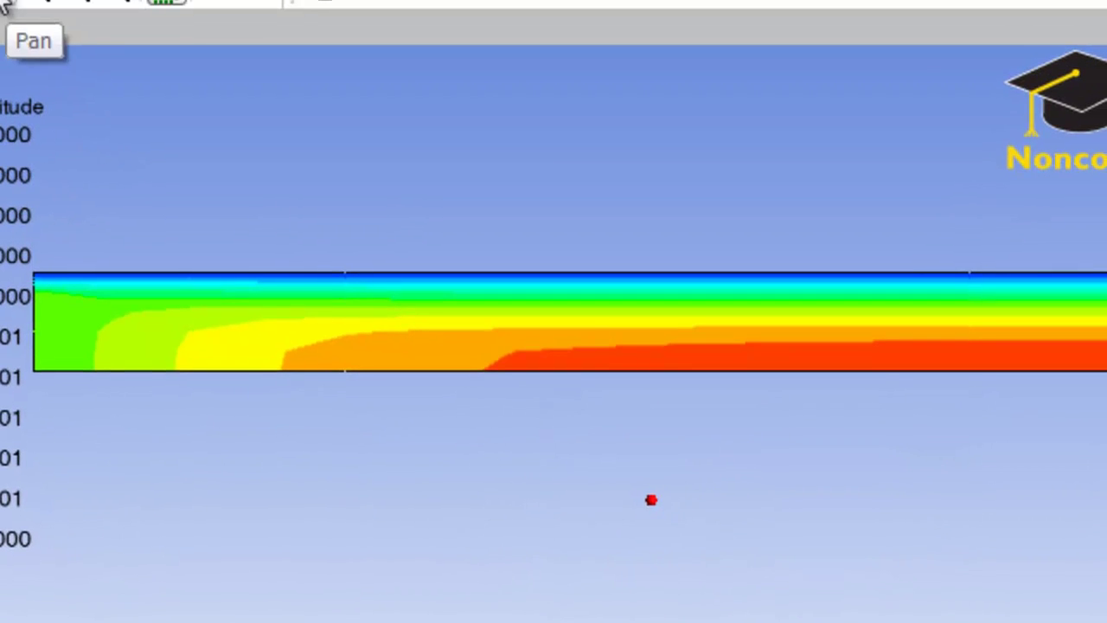
{"action": "left_click", "coordinate": [209, 0]}
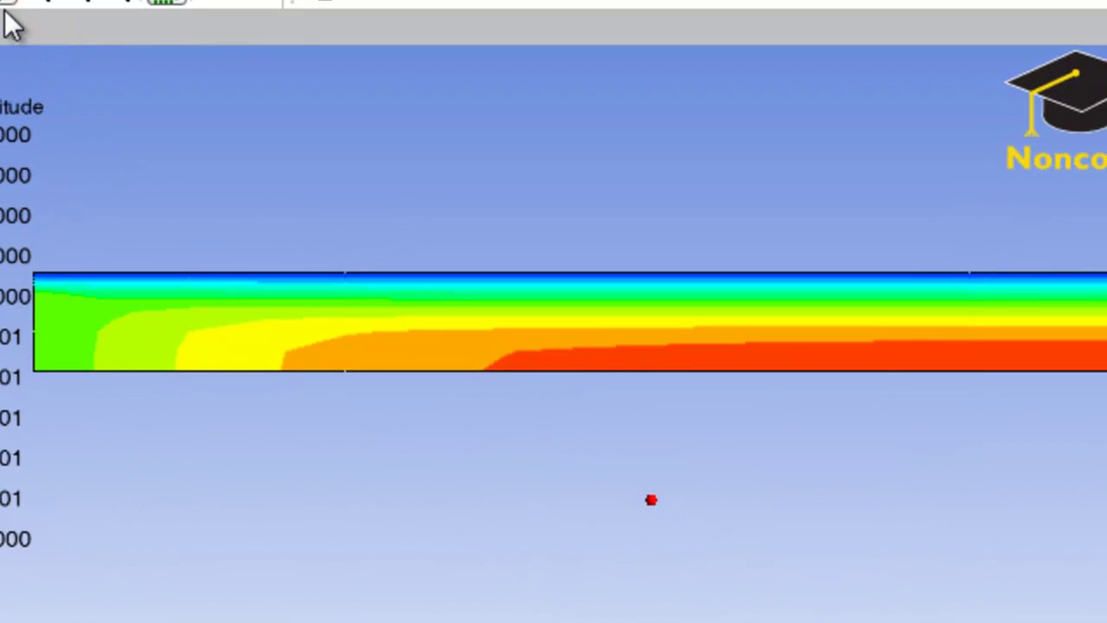
{"action": "left_click_drag", "start_coordinate": [187, 341], "coordinate": [328, 468]}
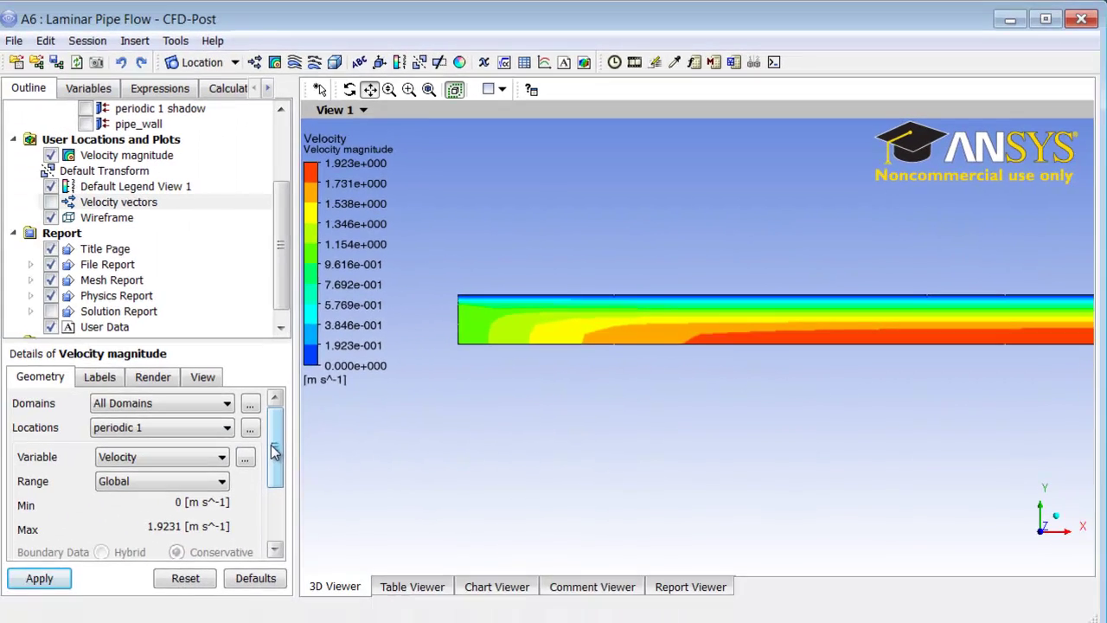
{"action": "left_click_drag", "start_coordinate": [271, 444], "coordinate": [276, 500]}
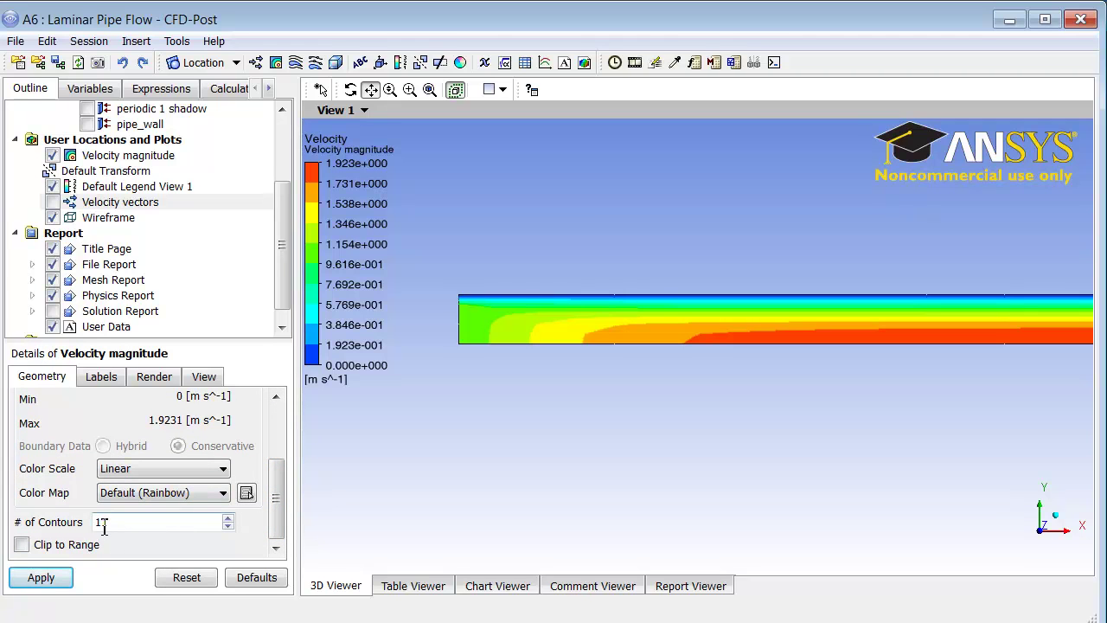
- Set the number of contours to 51 and apply, then pan and zoom to frame the pipe
{"action": "left_click_drag", "start_coordinate": [101, 524], "coordinate": [93, 531]}
{"action": "left_click", "coordinate": [56, 579]}
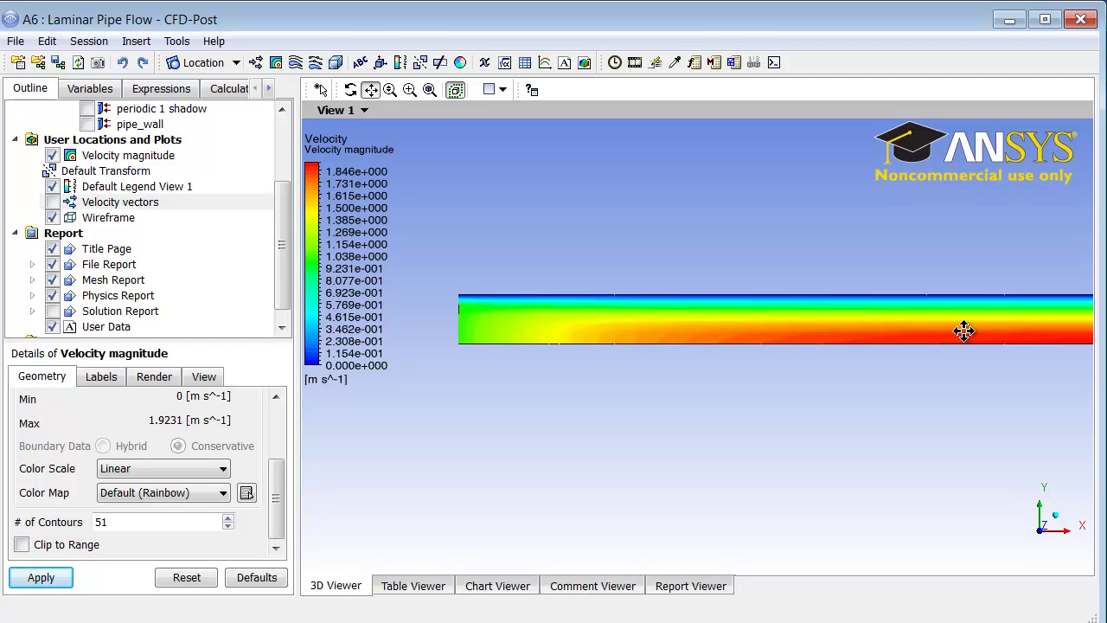
{"action": "scroll", "coordinate": [964, 331], "scroll_direction": "down", "scroll_amount": 4}
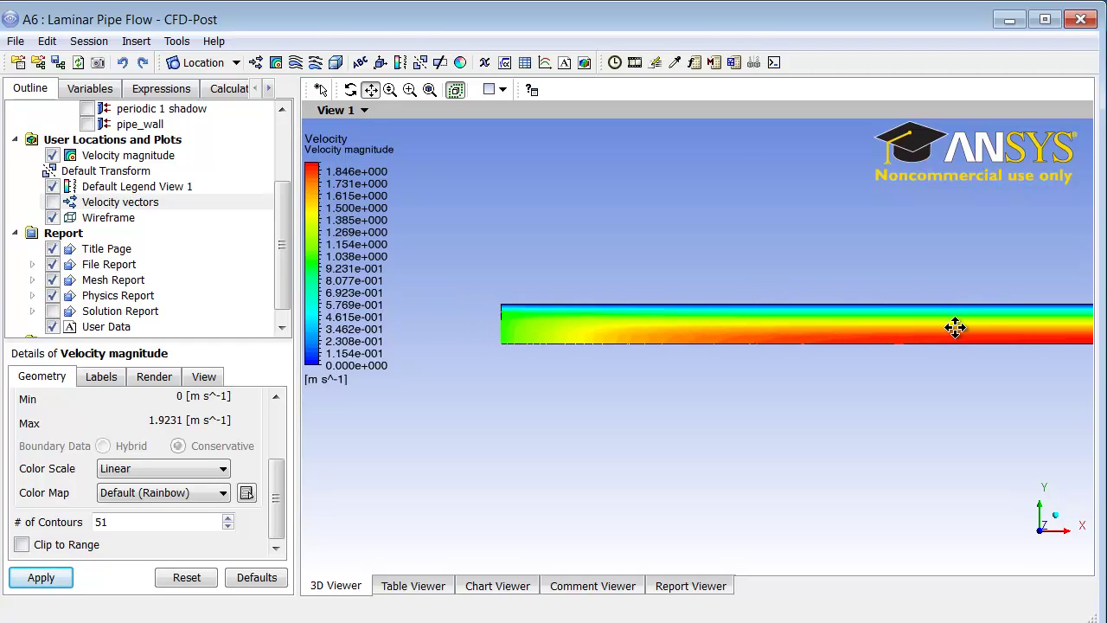
{"action": "scroll", "coordinate": [955, 327], "scroll_direction": "down", "scroll_amount": 4}
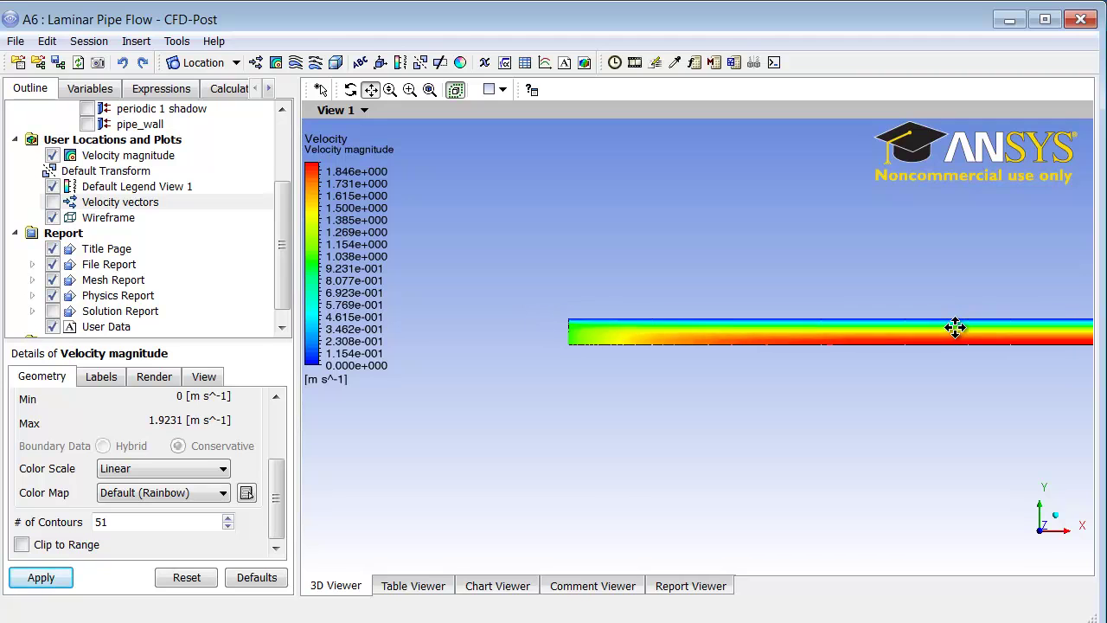
{"action": "left_click_drag", "start_coordinate": [958, 346], "coordinate": [803, 363]}
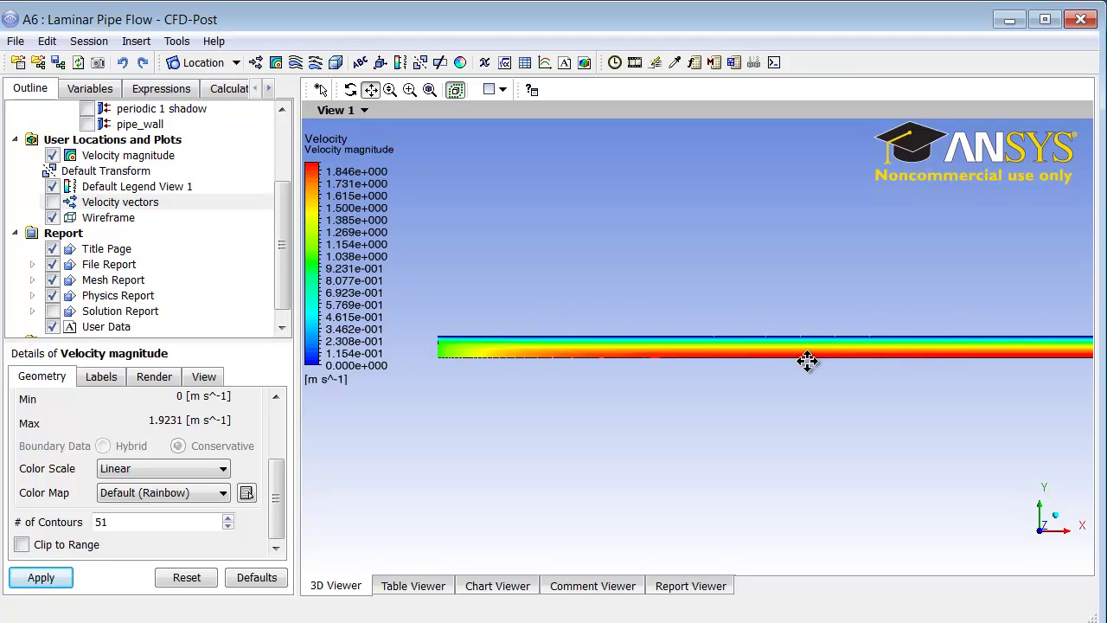
{"action": "scroll", "coordinate": [807, 358], "scroll_direction": "down", "scroll_amount": 4}
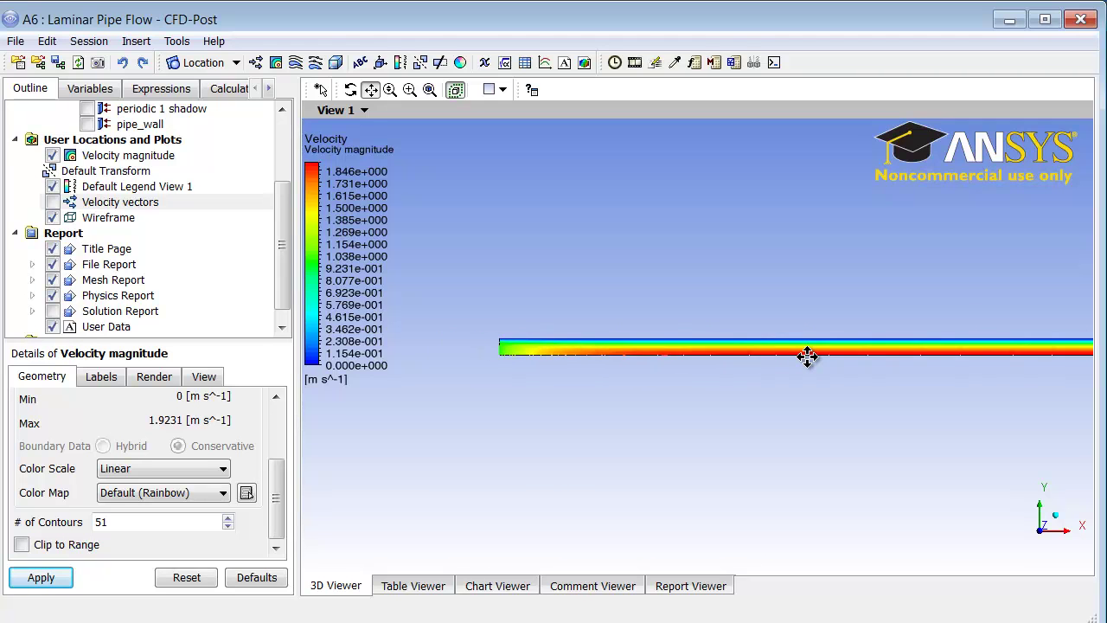
{"action": "scroll", "coordinate": [807, 359], "scroll_direction": "down", "scroll_amount": 4}
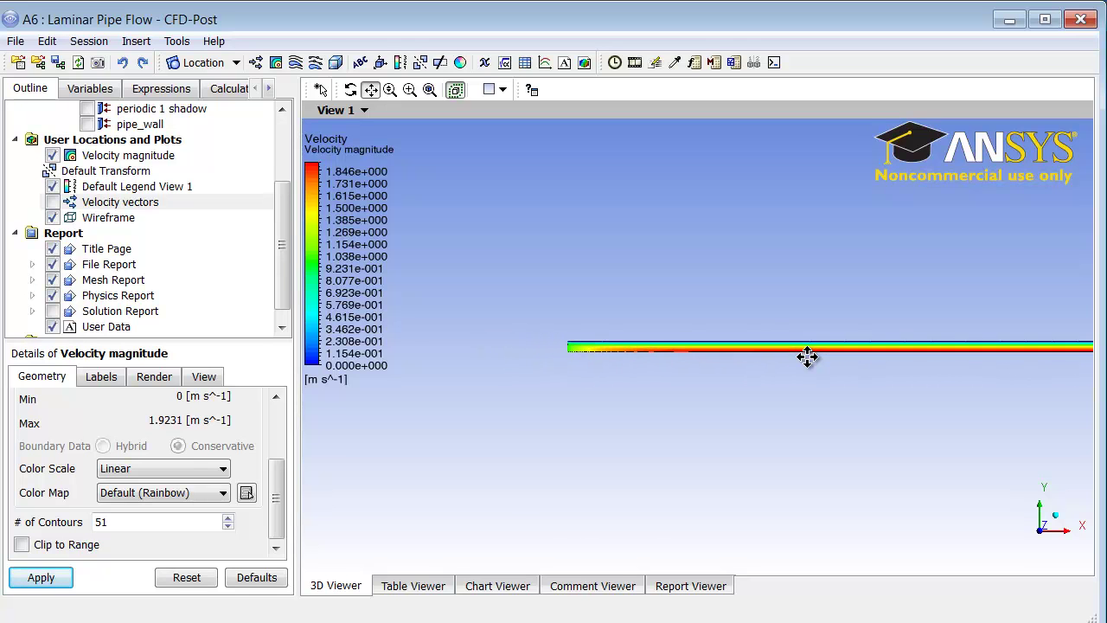
{"action": "scroll", "coordinate": [850, 346], "scroll_direction": "up", "scroll_amount": 3}
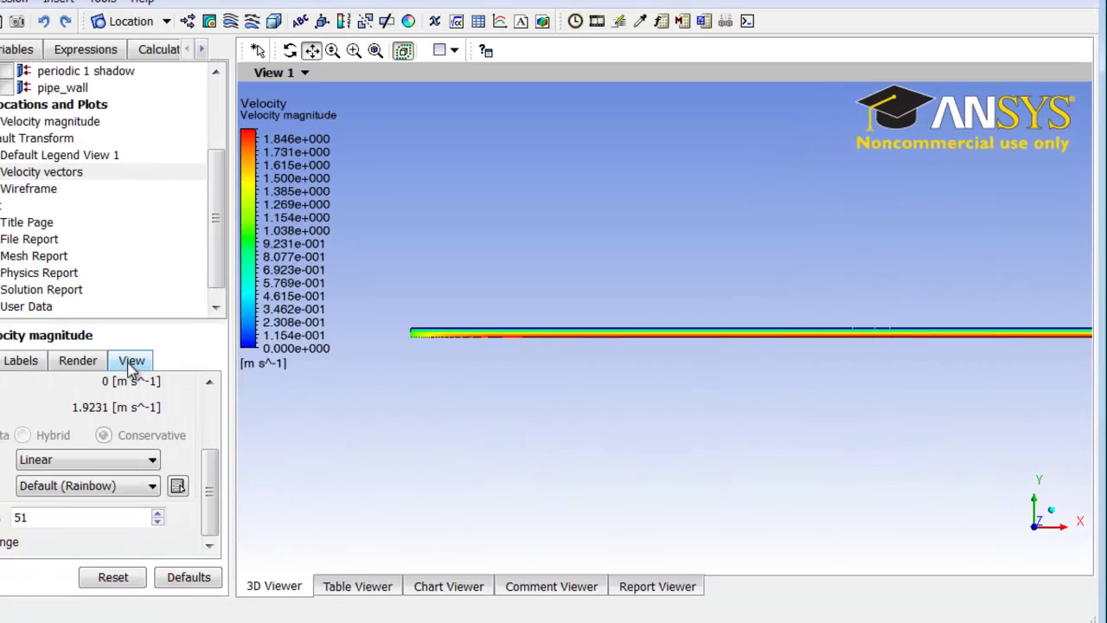
- Enable Apply Scale with factors 1, 10, 1 on the contour's View tab and apply it
{"action": "left_click", "coordinate": [204, 379]}
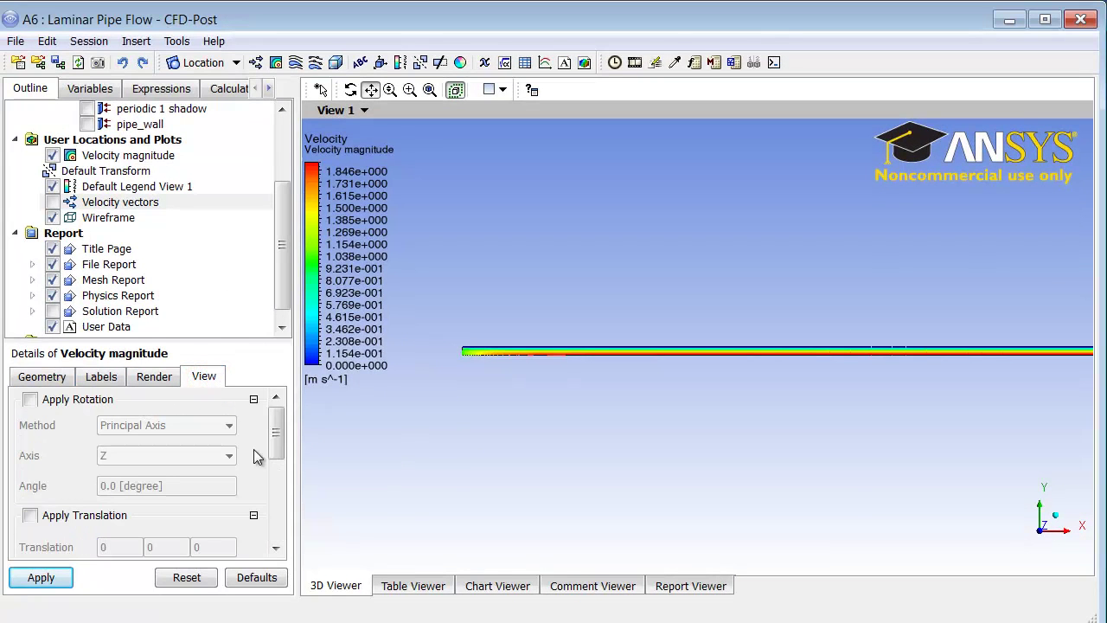
{"action": "left_click_drag", "start_coordinate": [277, 442], "coordinate": [288, 519]}
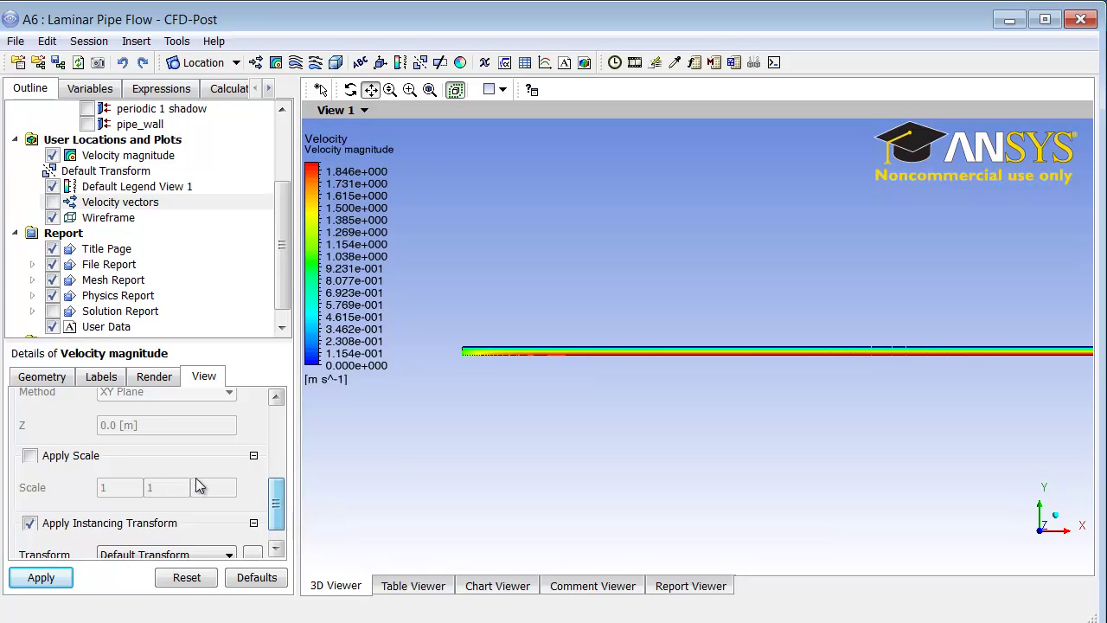
{"action": "left_click", "coordinate": [31, 459]}
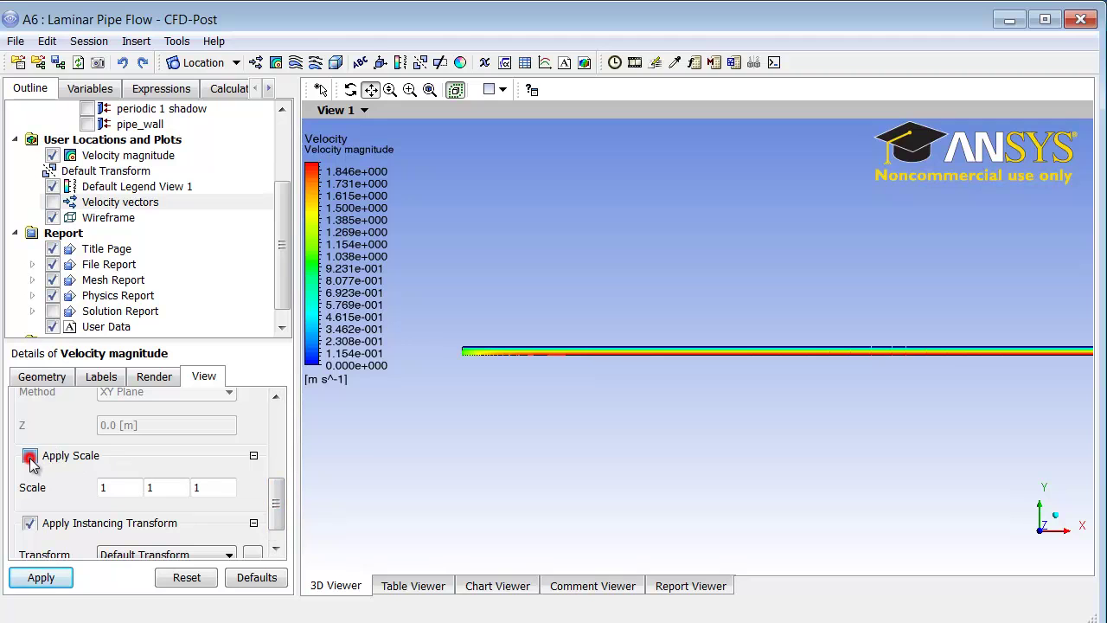
{"action": "left_click", "coordinate": [166, 489]}
{"action": "type", "text": "0"}
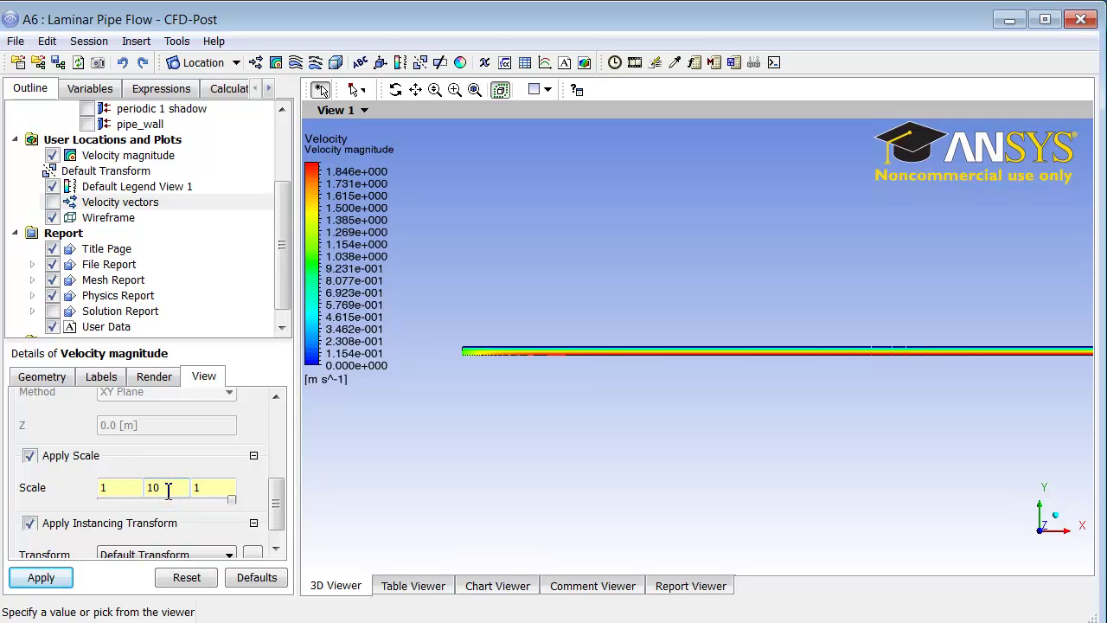
{"action": "left_click", "coordinate": [40, 579]}
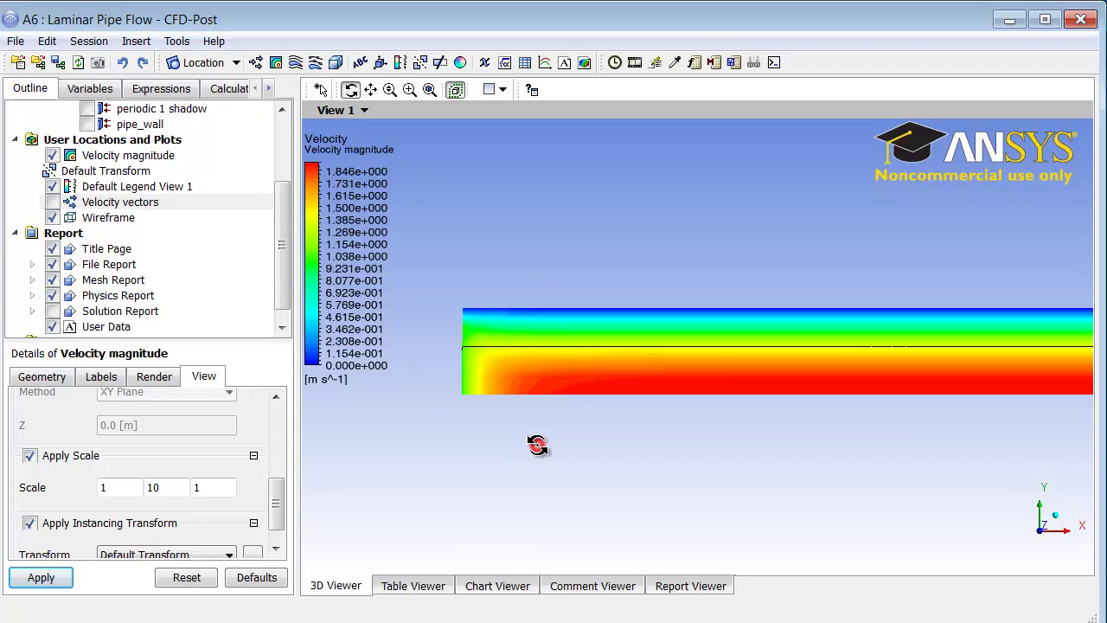
{"action": "left_click_drag", "start_coordinate": [531, 447], "coordinate": [537, 444]}
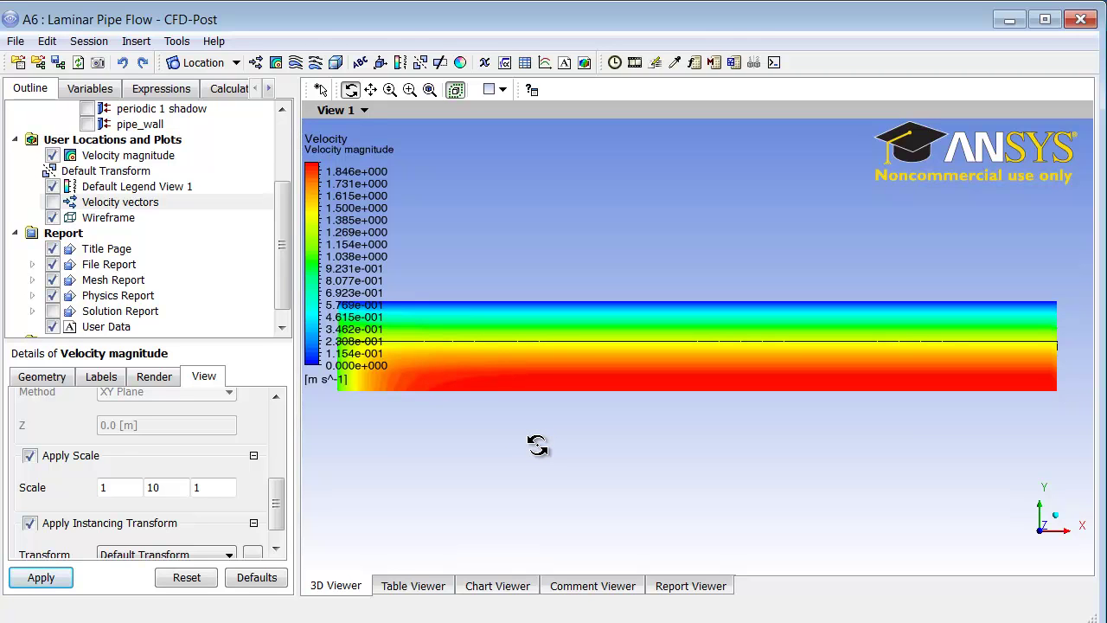
{"action": "scroll", "coordinate": [537, 445], "scroll_direction": "down", "scroll_amount": 2}
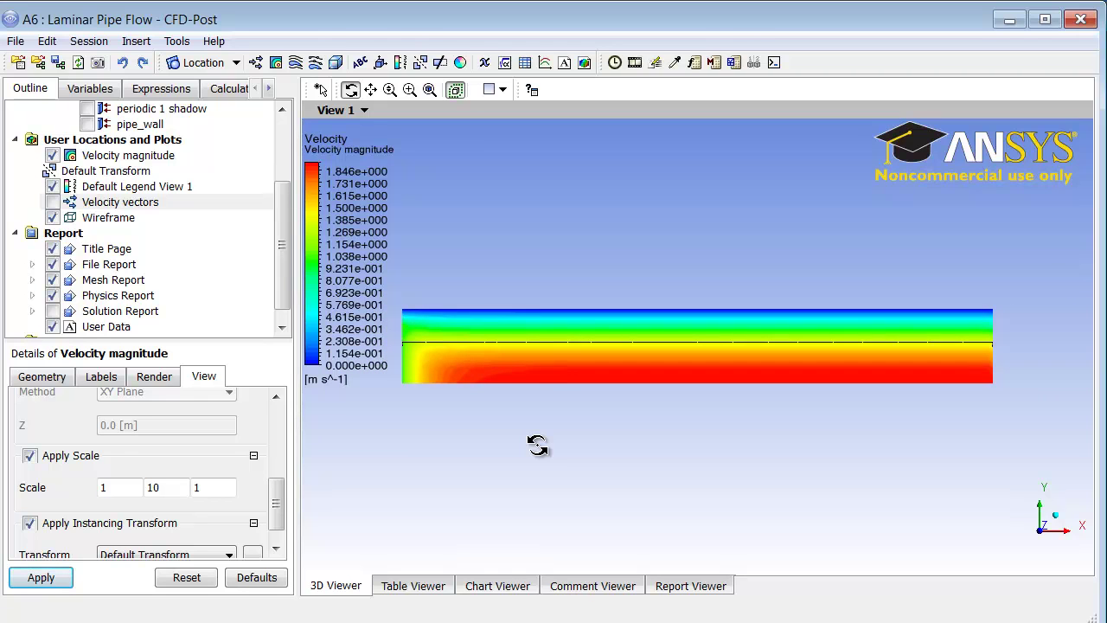
{"action": "scroll", "coordinate": [537, 444], "scroll_direction": "down", "scroll_amount": 1}
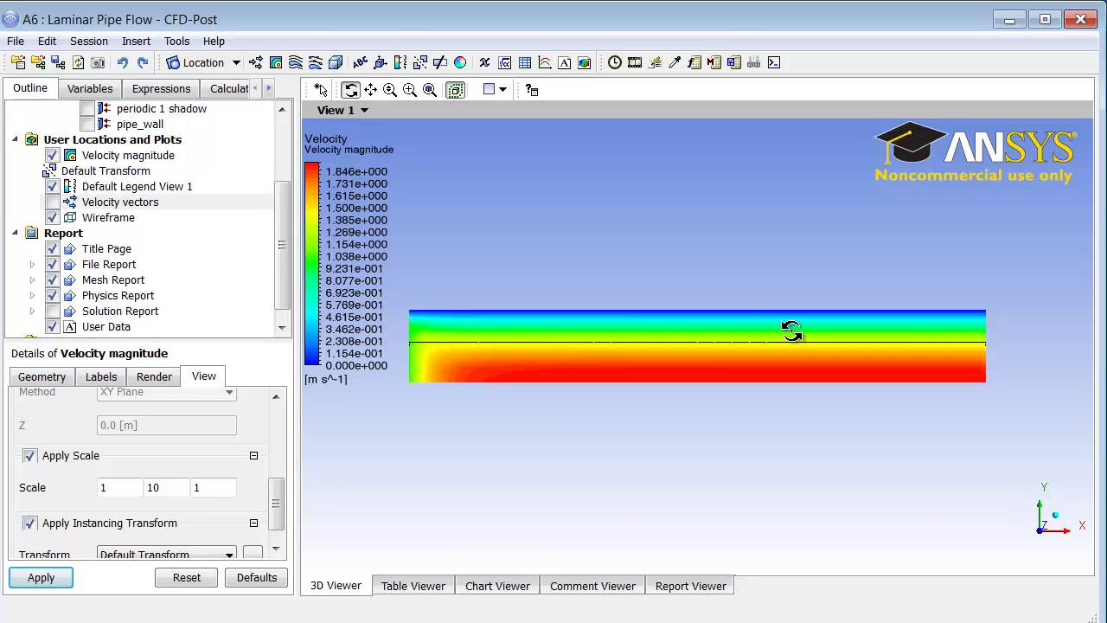
- Uncheck Wireframe under User Locations and Plots in the Outline tree
{"action": "left_click", "coordinate": [53, 218]}
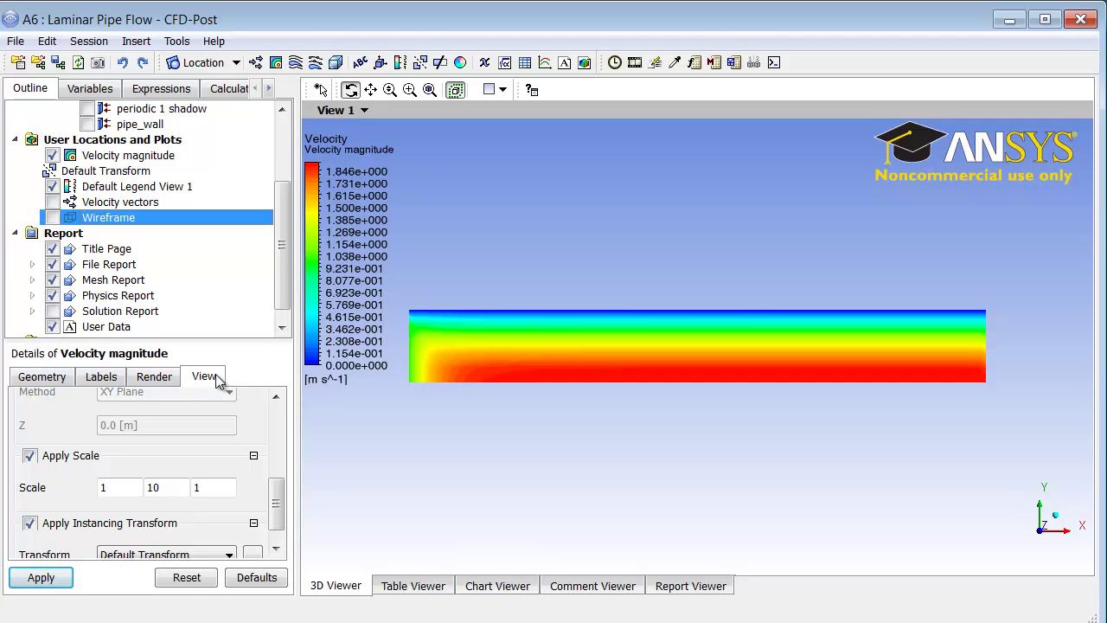
- Enable Apply Reflection/Mirroring with the ZX Plane method and apply it
{"action": "left_click_drag", "start_coordinate": [284, 508], "coordinate": [276, 476]}
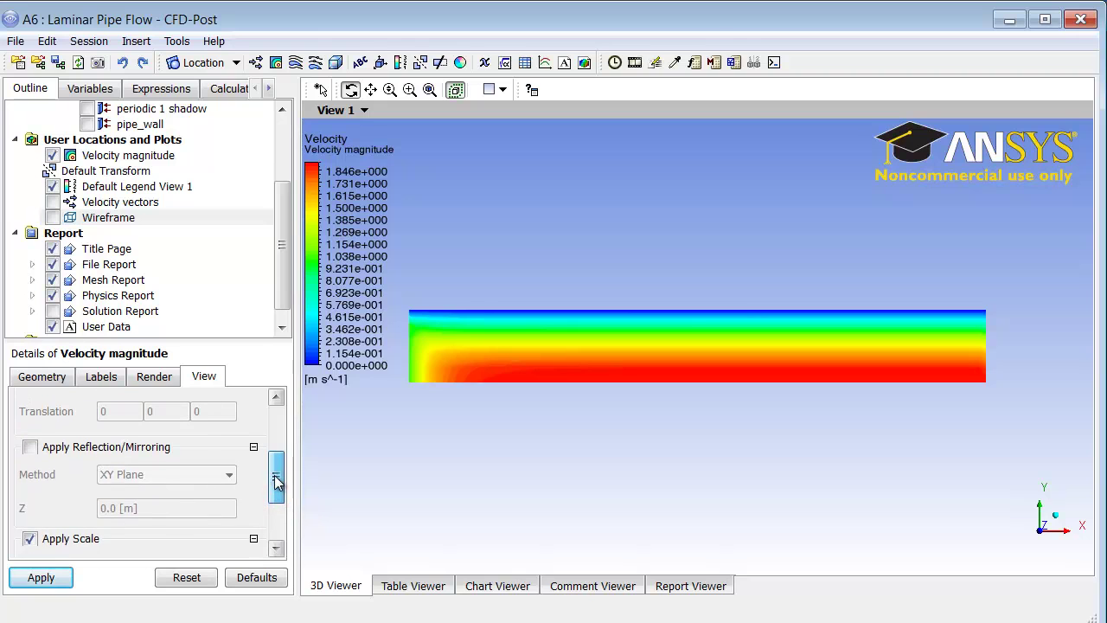
{"action": "left_click", "coordinate": [28, 451]}
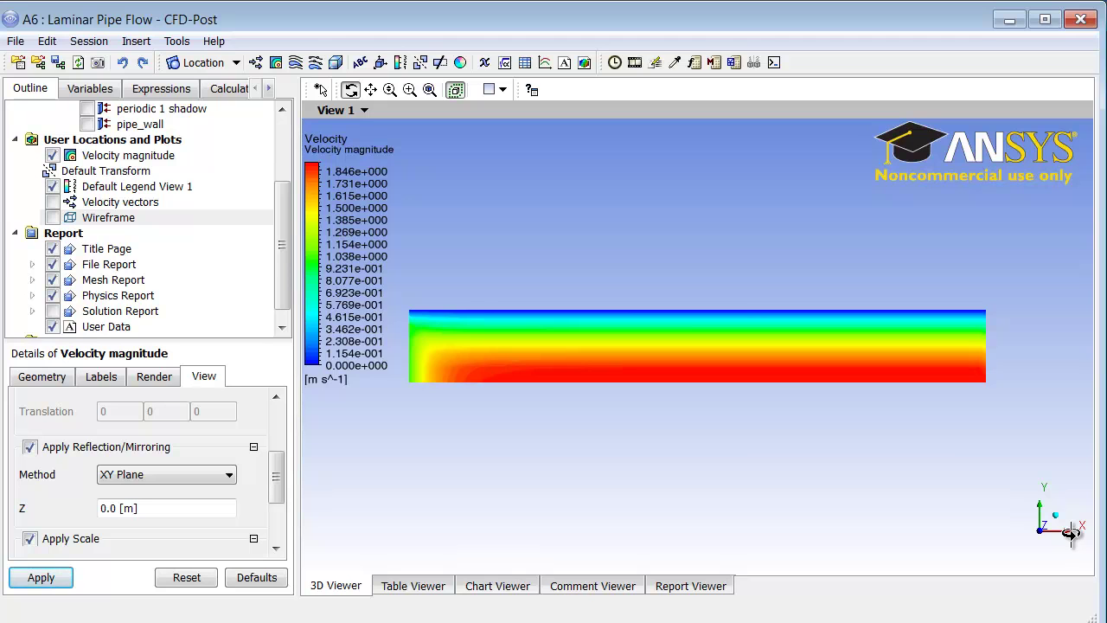
{"action": "left_click", "coordinate": [142, 475]}
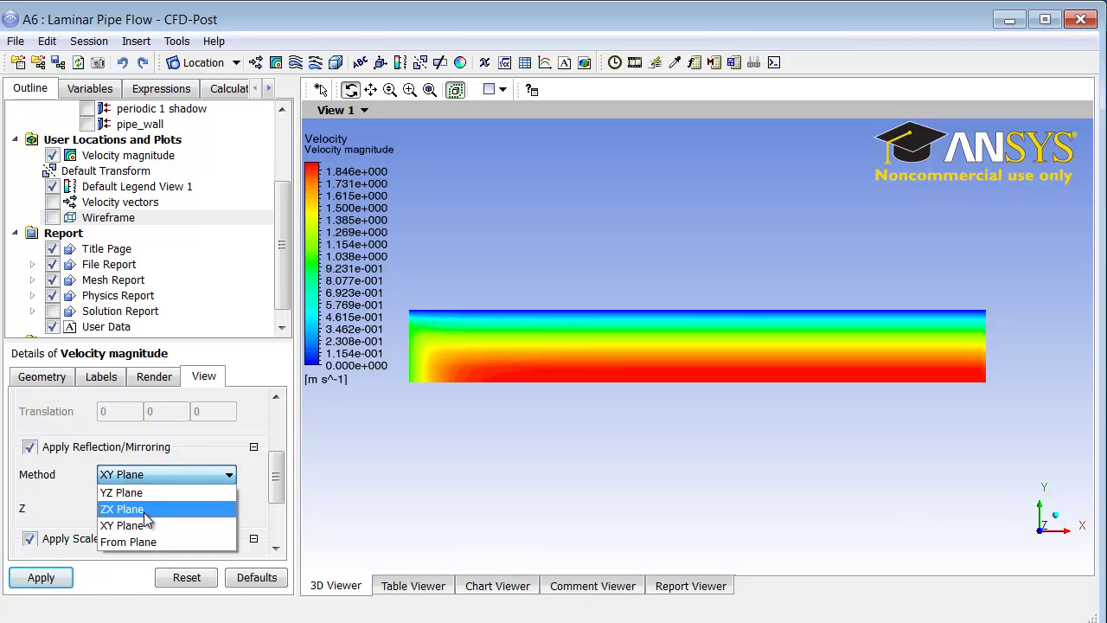
{"action": "left_click", "coordinate": [142, 510]}
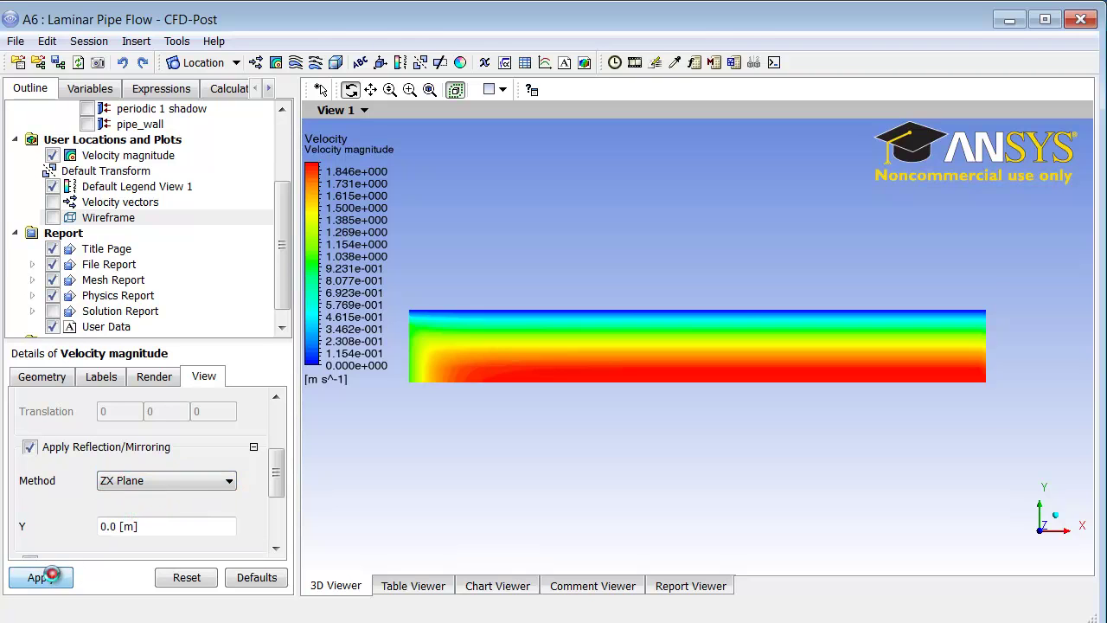
{"action": "left_click", "coordinate": [45, 577]}
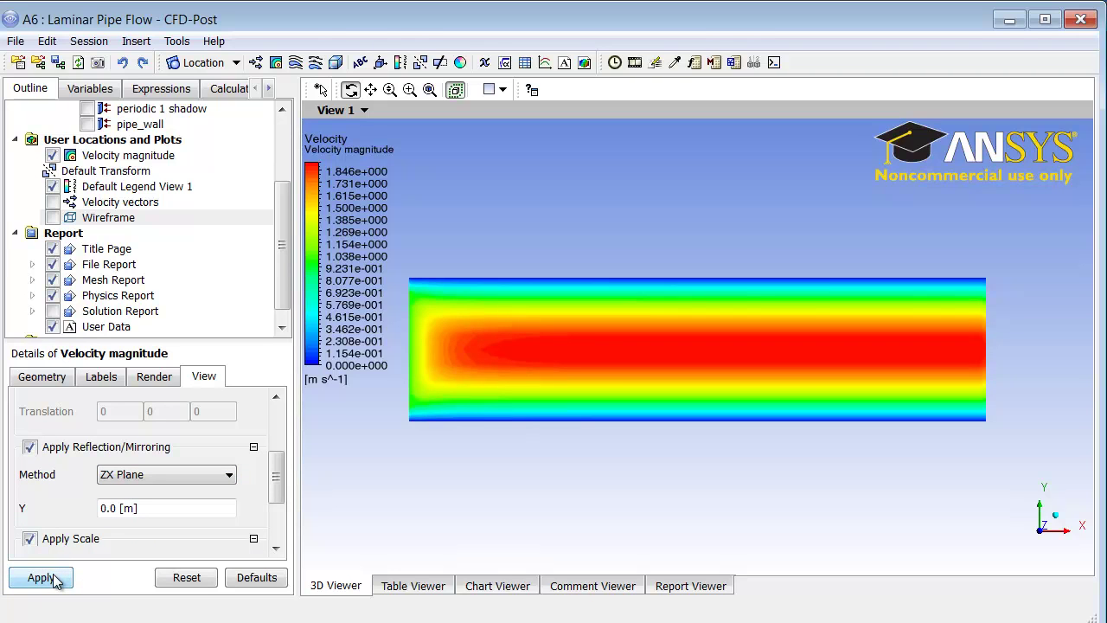